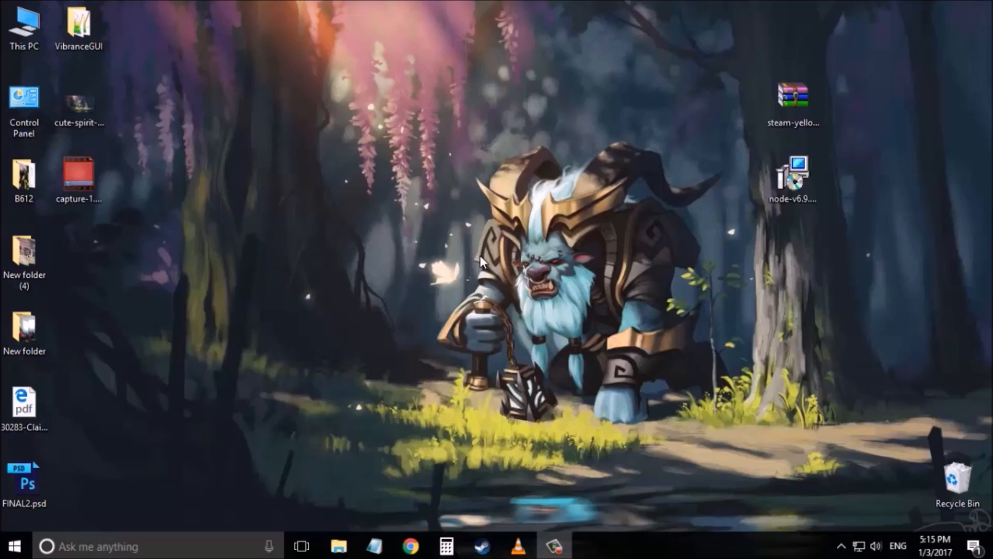
# Restore the Chrome window showing the Node.js v6.9.2 LTS download page.
pyautogui.click(410, 547)
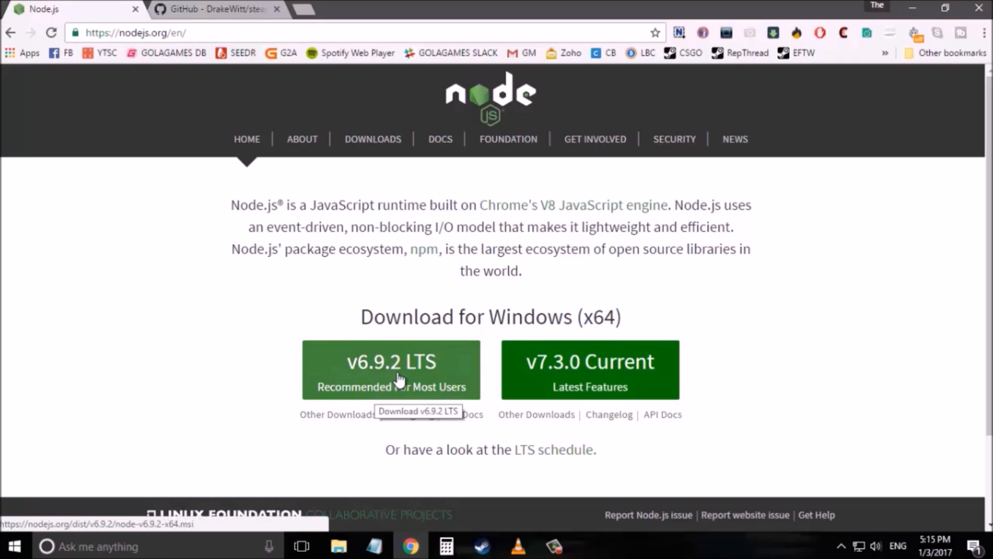
# Download the steam-yellow repository from GitHub as a ZIP, then minimise the browser.
pyautogui.click(217, 9)
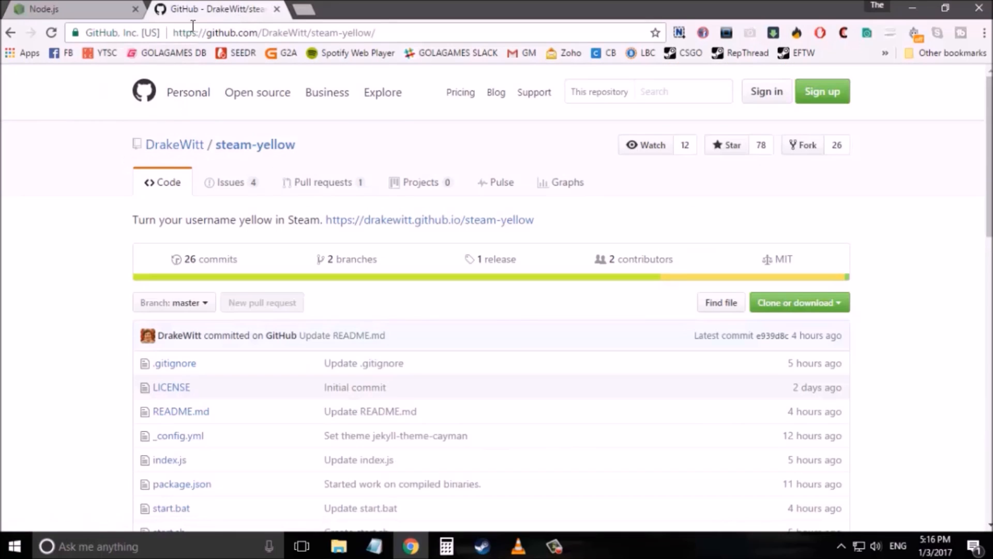
pyautogui.click(800, 303)
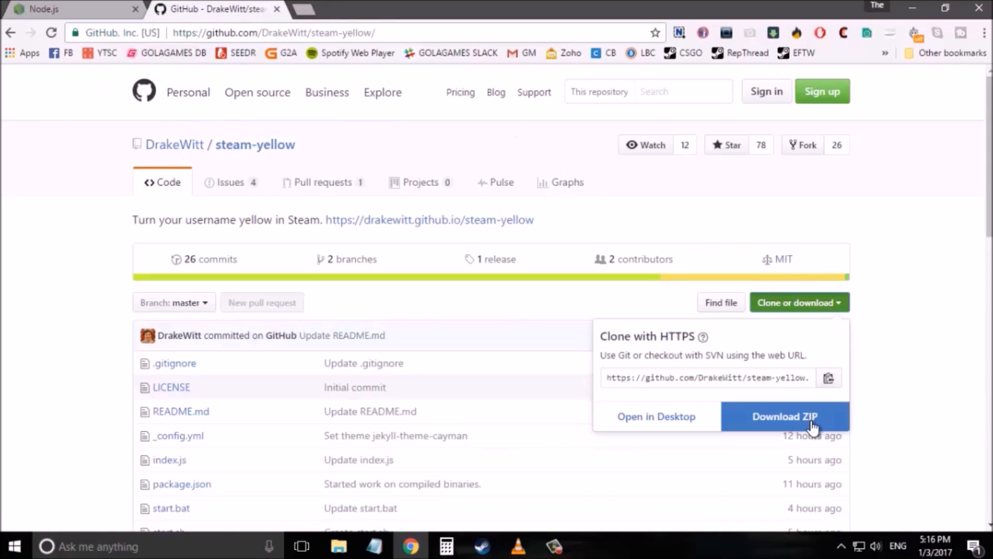
pyautogui.click(785, 416)
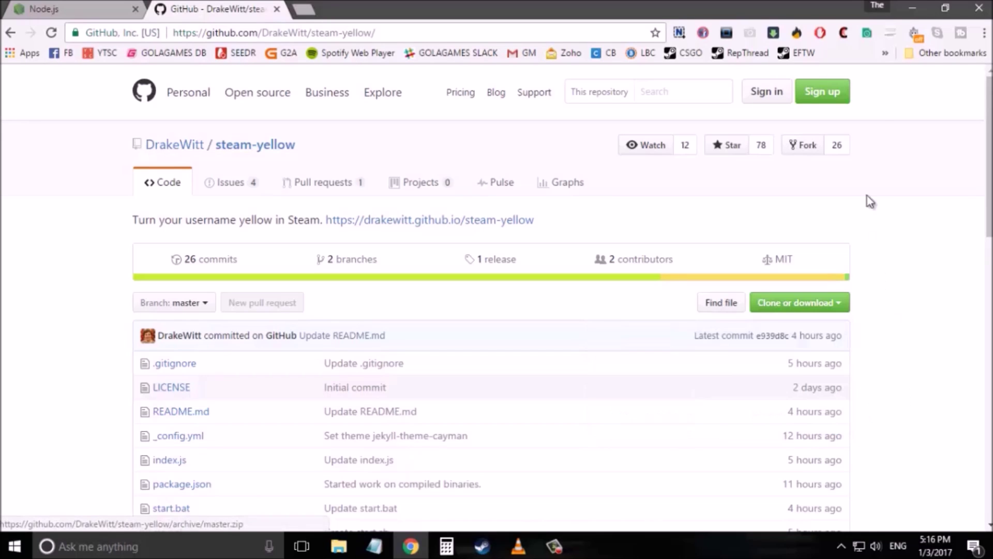
pyautogui.click(910, 8)
# Extract the steam-yellow archive and move the extracted folder beside it on the desktop.
pyautogui.rightClick(780, 103)
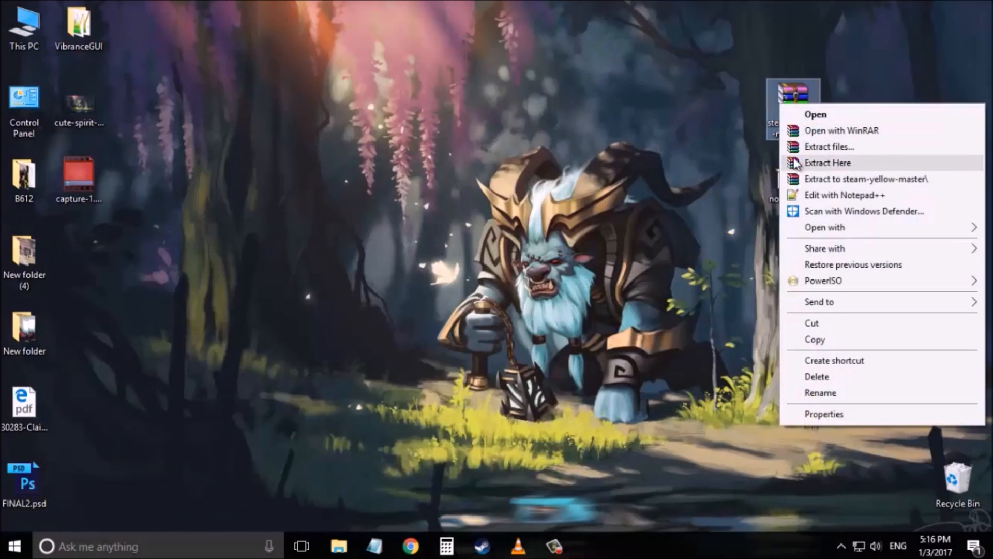
pyautogui.click(829, 146)
pyautogui.click(535, 418)
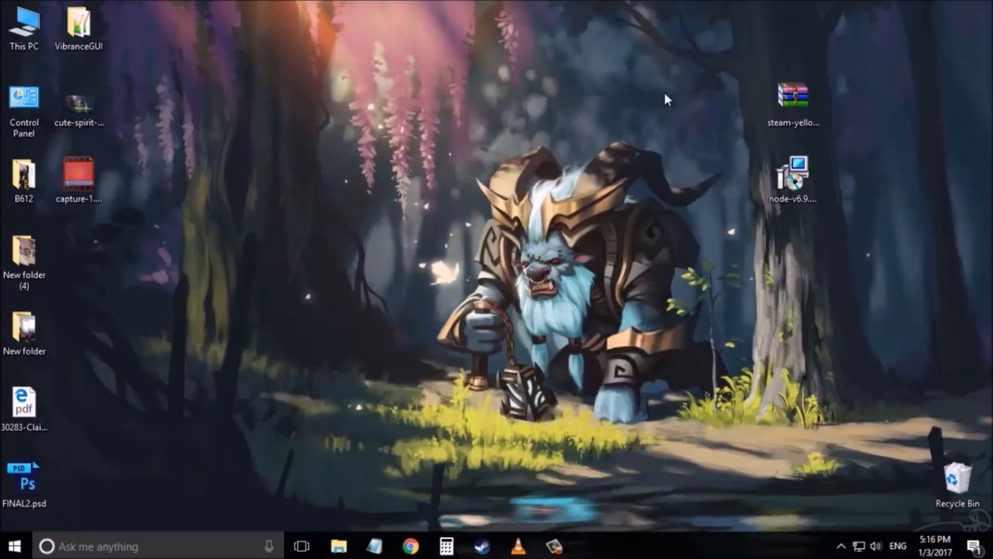
pyautogui.moveTo(87, 252); pyautogui.dragTo(738, 109)
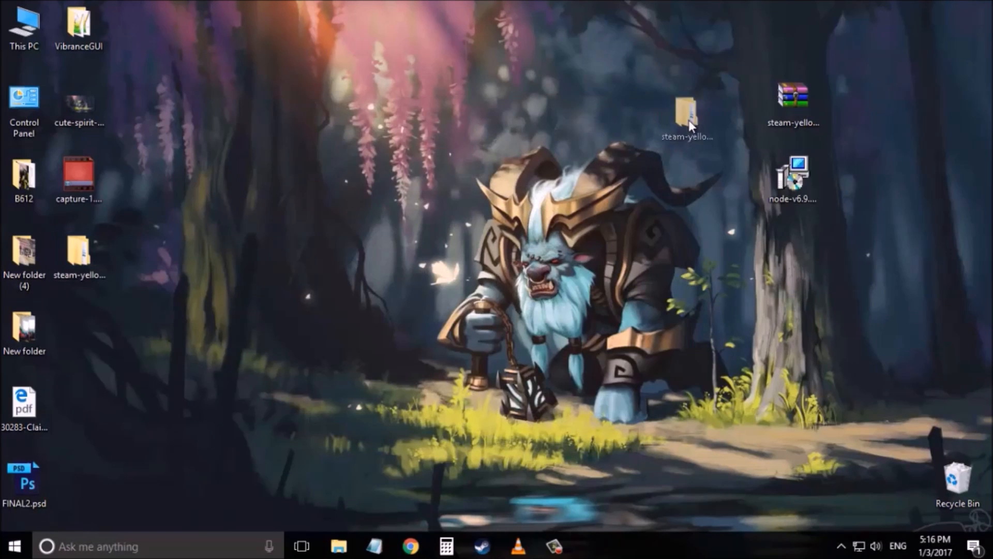
# Start then cancel the Node.js installer, and open the extracted steam-yellow-master folder.
pyautogui.doubleClick(786, 180)
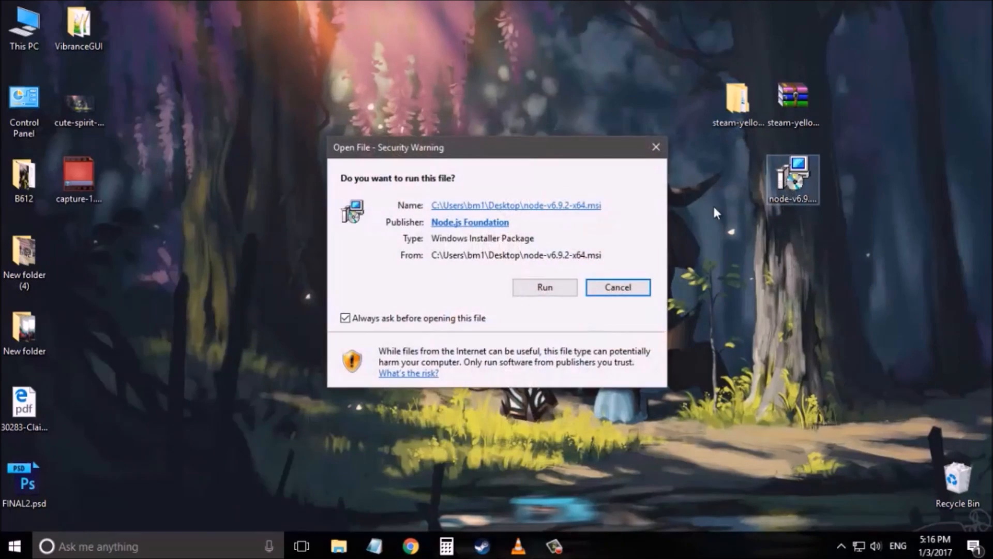
pyautogui.click(531, 291)
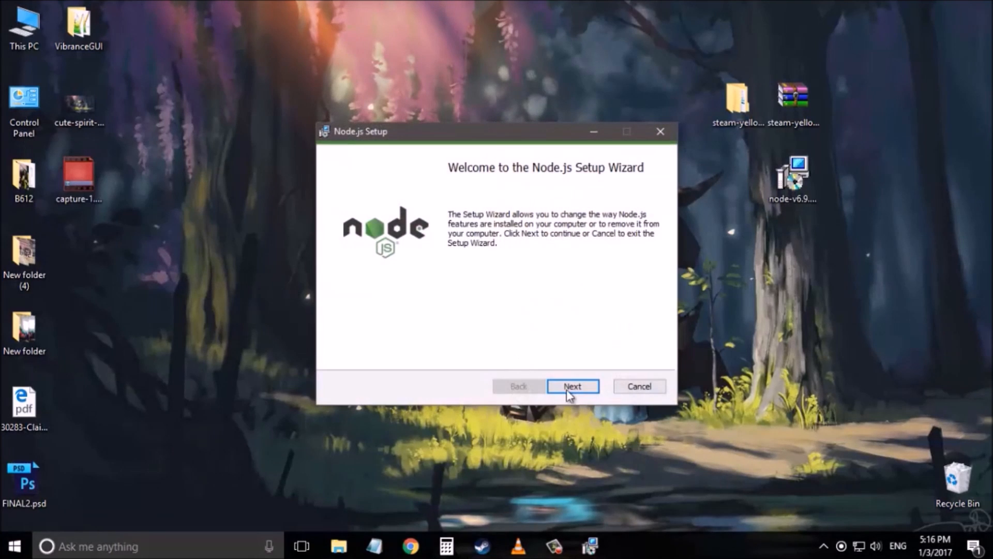
pyautogui.click(653, 387)
pyautogui.click(466, 293)
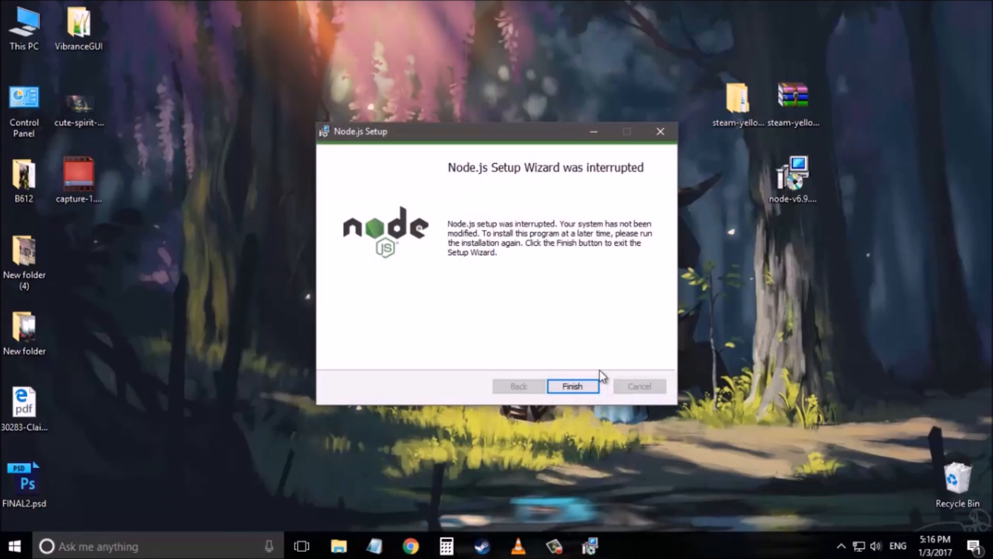
pyautogui.click(573, 385)
pyautogui.doubleClick(737, 101)
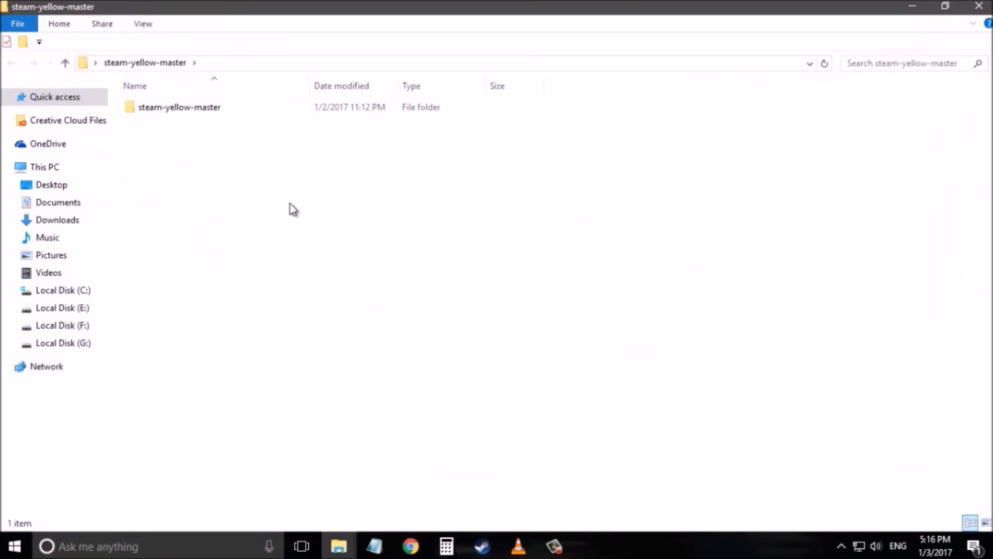
# Launch Command Prompt and cd into the inner steam-yellow-master folder by dragging its path in.
pyautogui.click(117, 547)
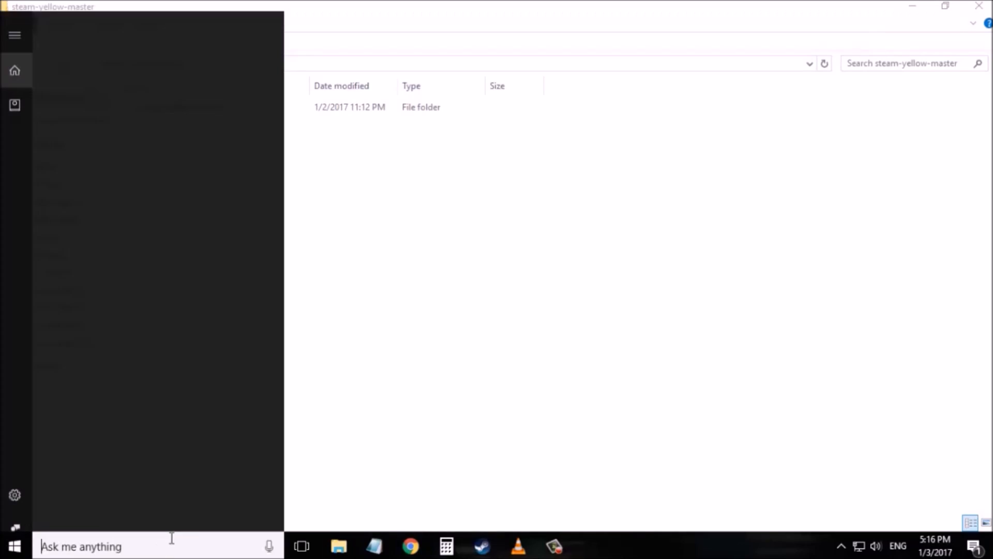
pyautogui.write('cmd')
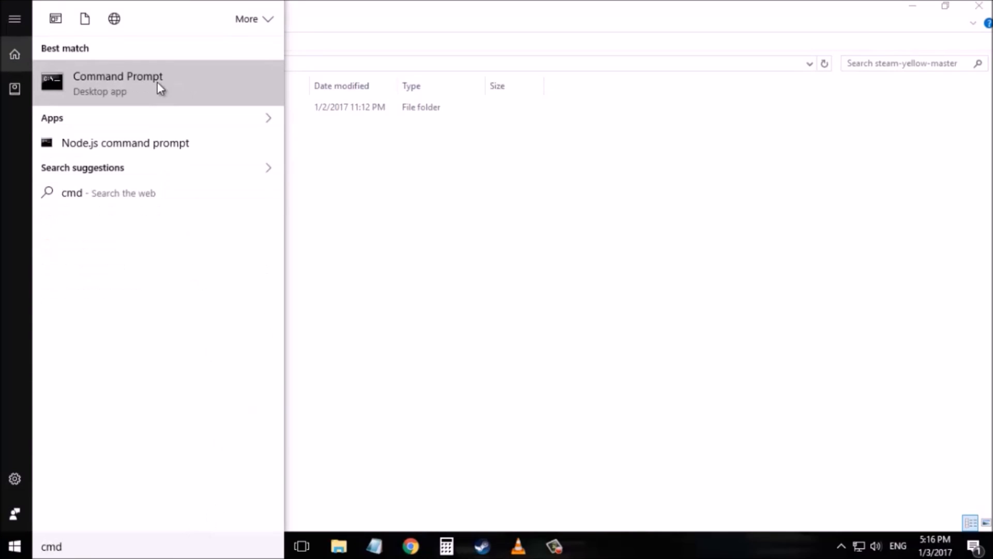
pyautogui.click(158, 81)
pyautogui.moveTo(316, 125); pyautogui.dragTo(739, 150)
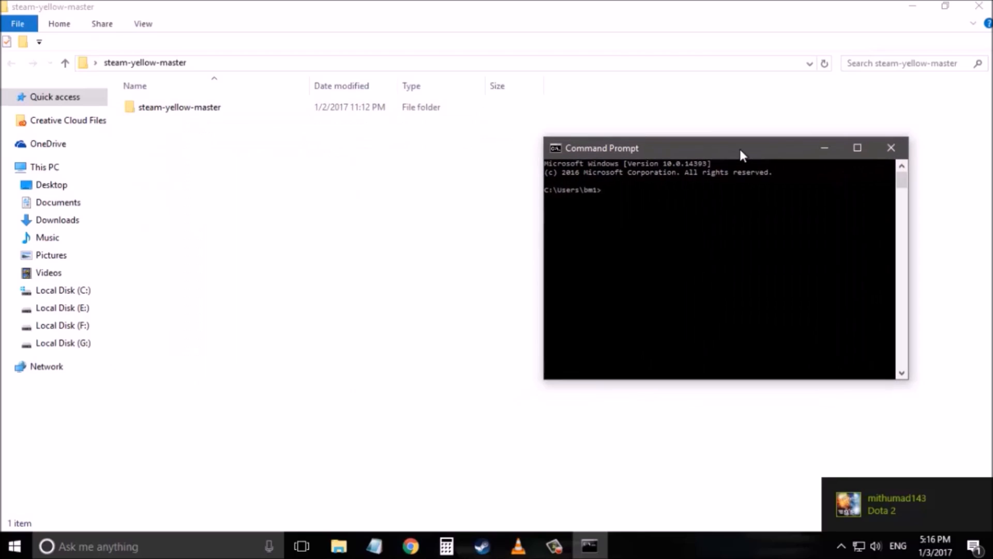
pyautogui.write('cd')
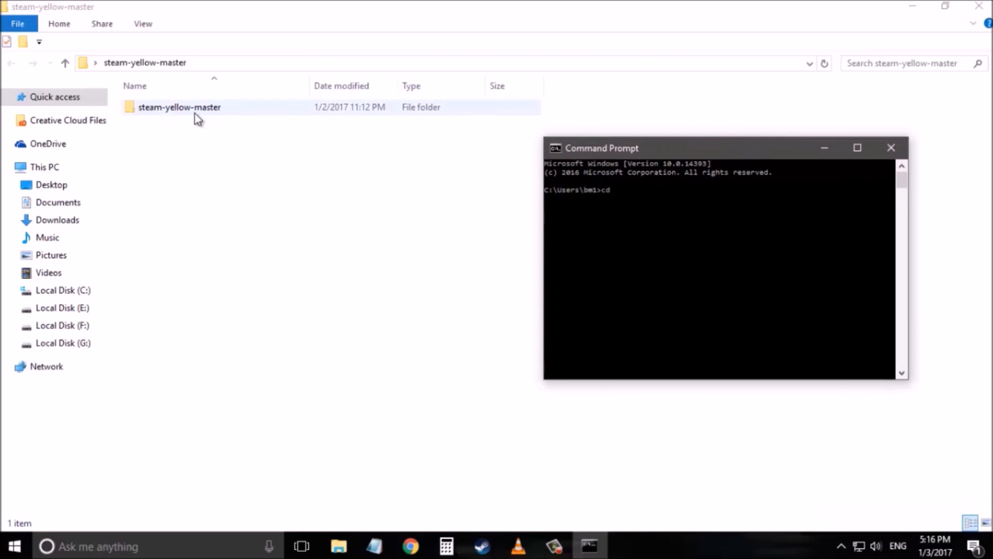
pyautogui.moveTo(194, 109)
pyautogui.mouseDown()
pyautogui.moveTo(614, 204)
pyautogui.moveTo(657, 197)
pyautogui.mouseUp()
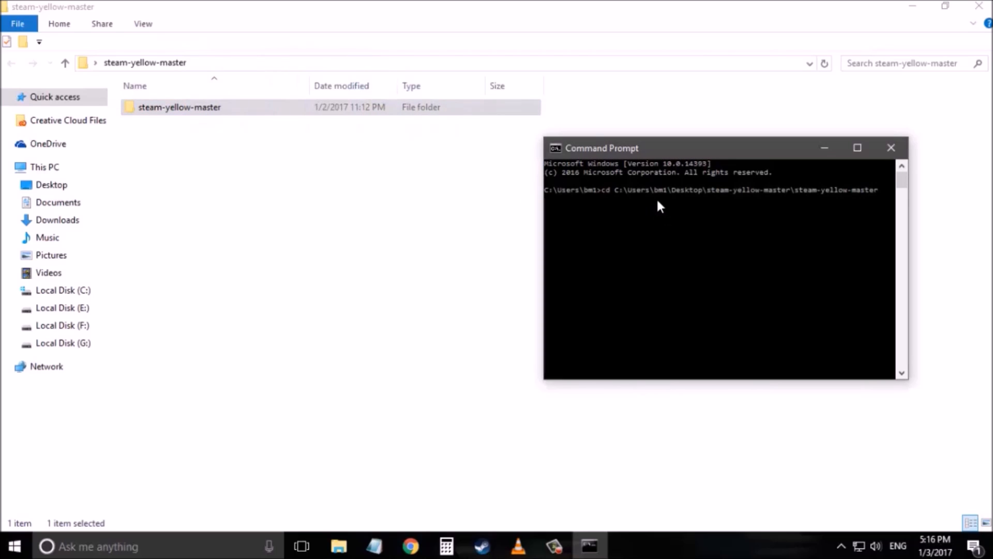
pyautogui.press('Return')
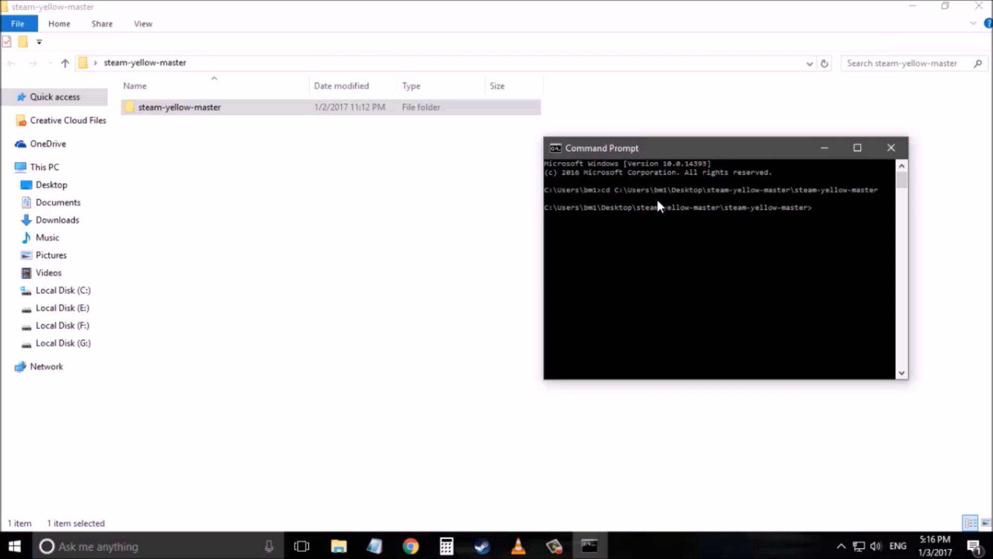
pyautogui.write('npm install')
# Run npm install and wait for the dependency tree to finish, repositioning the console window.
pyautogui.press('Return')
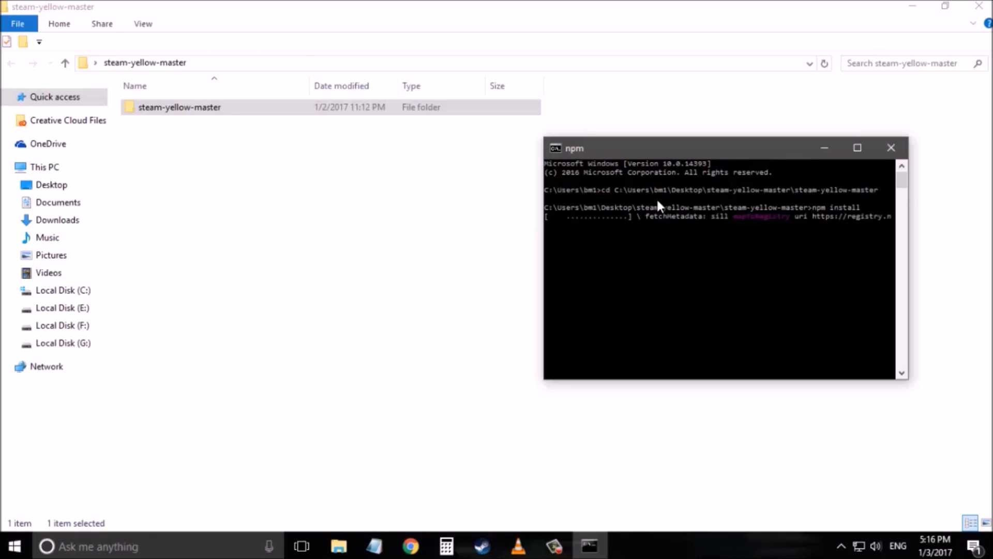
pyautogui.moveTo(545, 379); pyautogui.dragTo(389, 379)
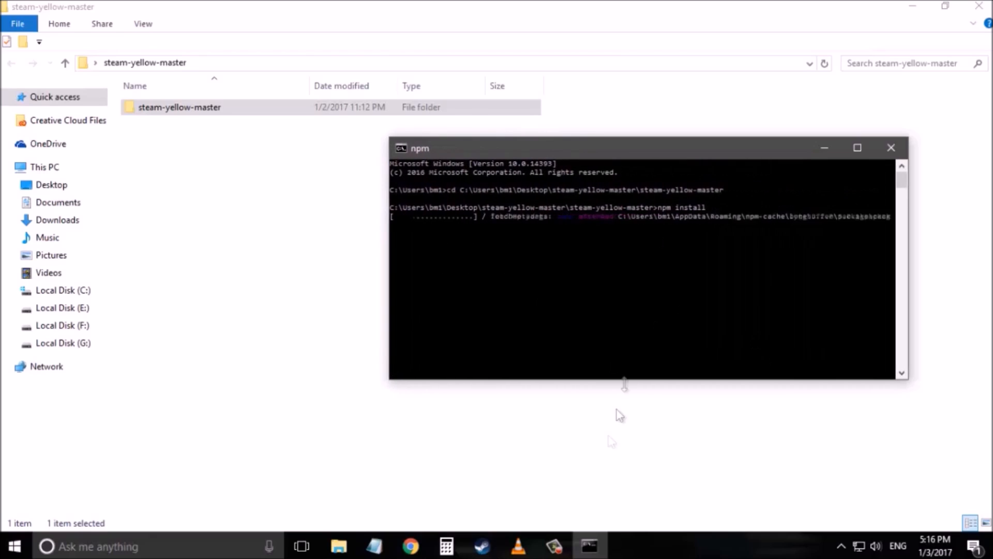
pyautogui.click(554, 546)
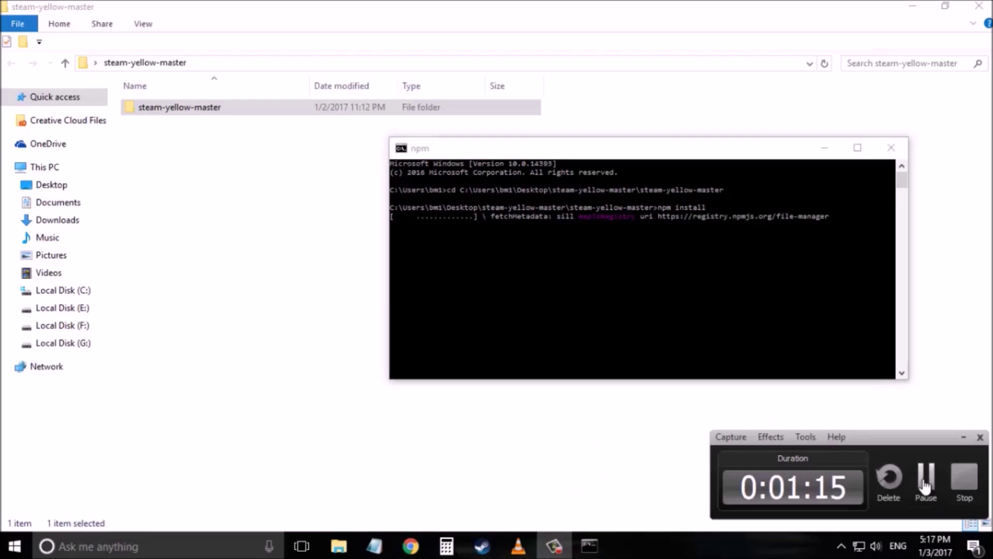
pyautogui.click(963, 439)
pyautogui.moveTo(640, 152); pyautogui.dragTo(628, 198)
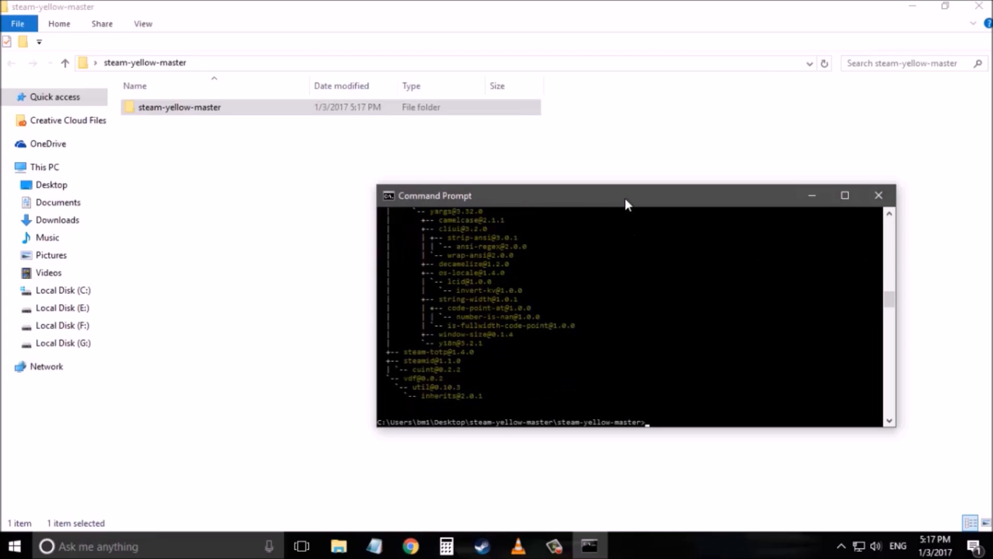
pyautogui.moveTo(625, 198); pyautogui.dragTo(600, 150)
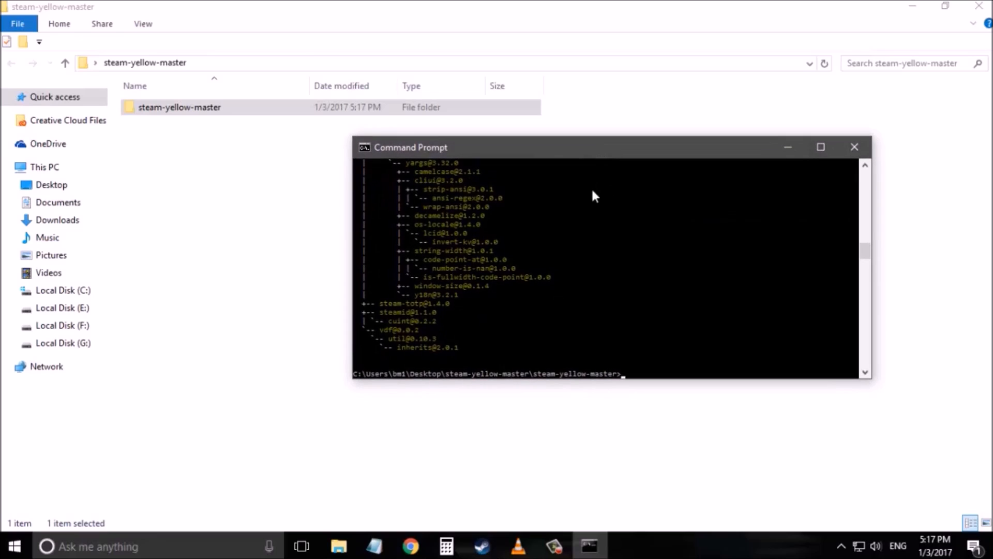
# Copy the 'node index.js steamname password' command from the Notepad note.
pyautogui.click(375, 545)
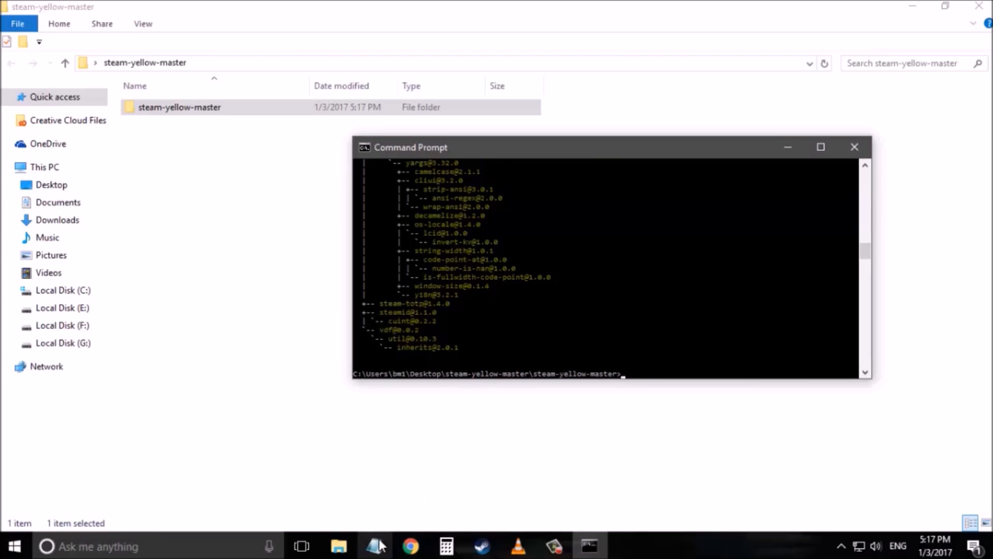
pyautogui.rightClick(452, 233)
pyautogui.click(489, 280)
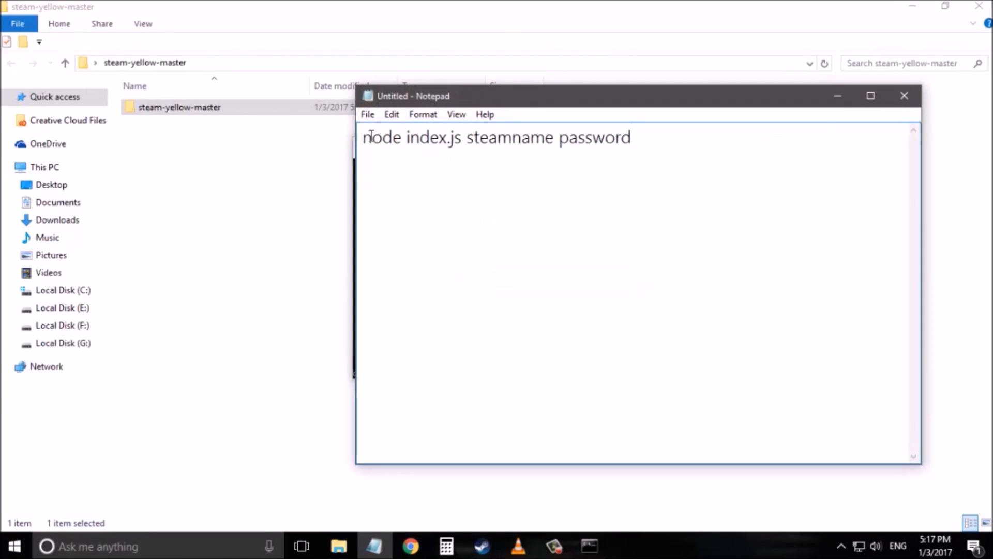
pyautogui.moveTo(363, 137)
pyautogui.mouseDown()
pyautogui.moveTo(435, 151)
pyautogui.moveTo(652, 144)
pyautogui.mouseUp()
pyautogui.rightClick(596, 134)
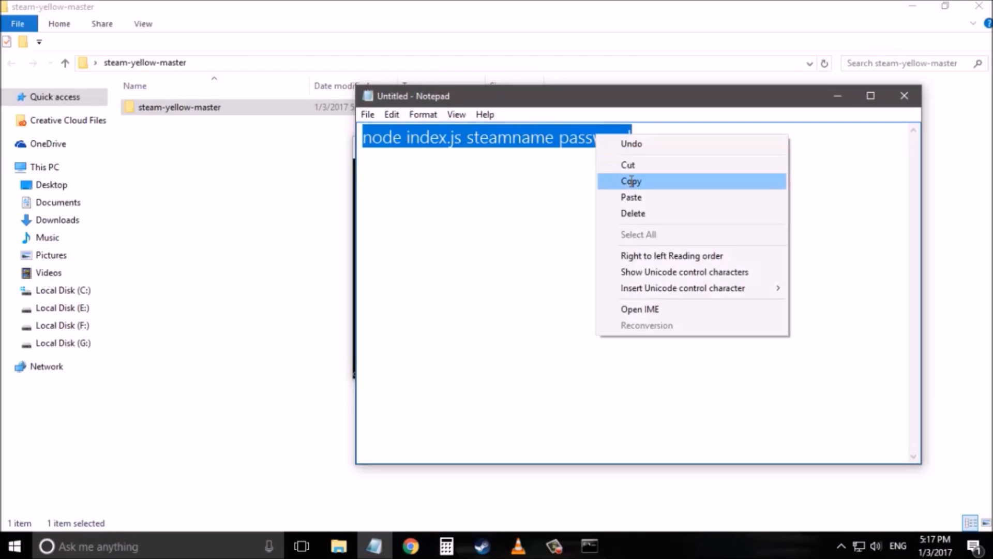
pyautogui.click(629, 181)
pyautogui.click(837, 95)
# Run node index.js at the prompt and submit the Steam username and password to log in.
pyautogui.rightClick(629, 373)
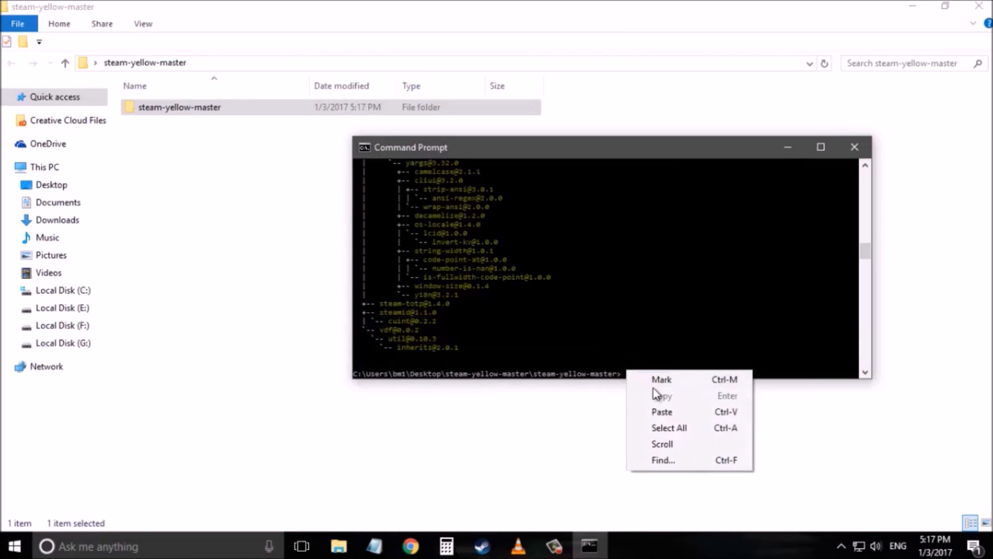
pyautogui.click(663, 412)
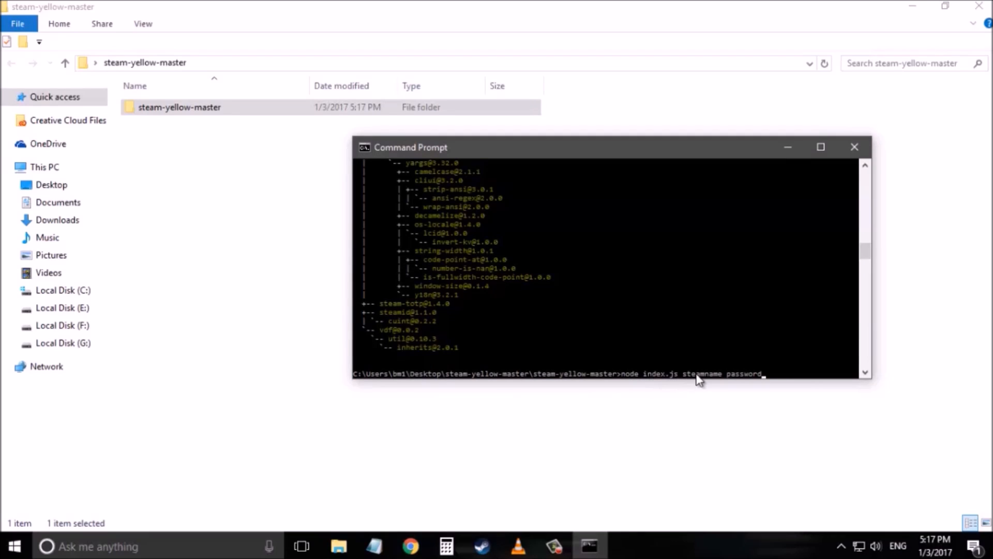
pyautogui.press('BackSpace')
pyautogui.press('BackSpace')
pyautogui.press('BackSpace')
pyautogui.press('BackSpace')
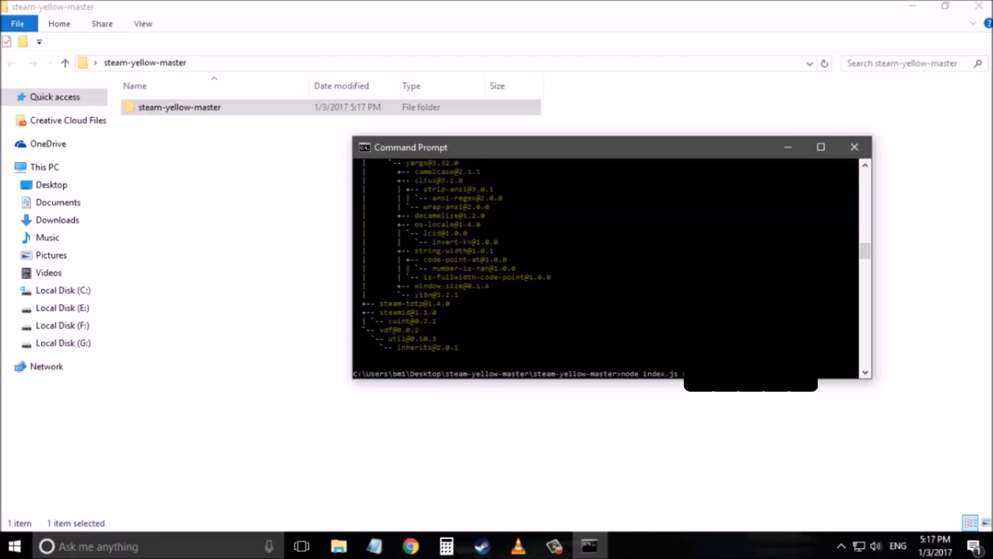
pyautogui.press('Return')
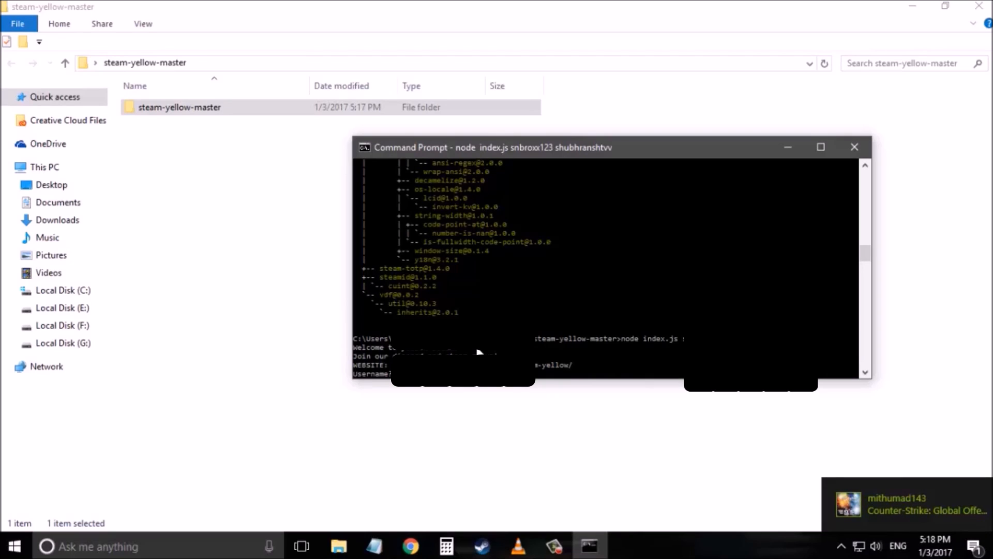
pyautogui.press('Return')
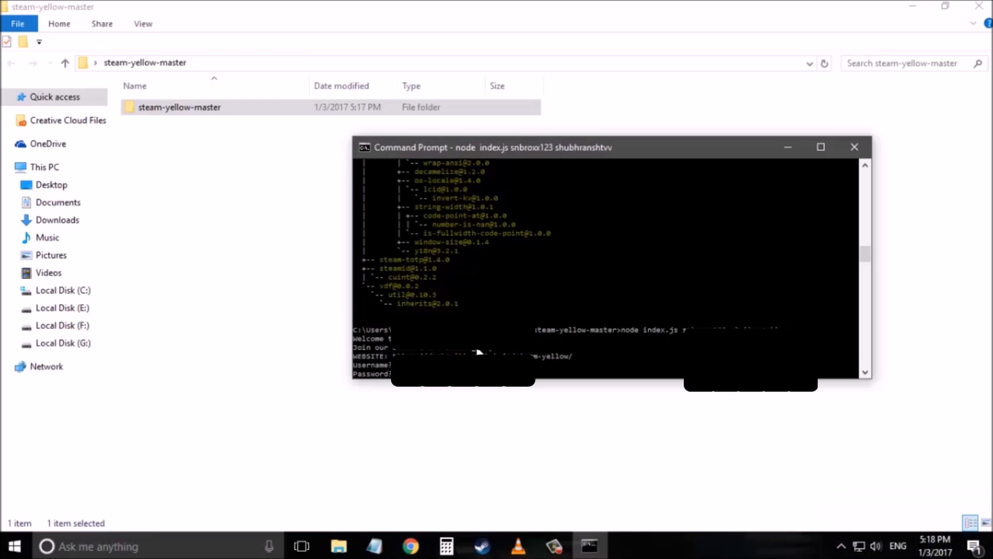
pyautogui.press('Return')
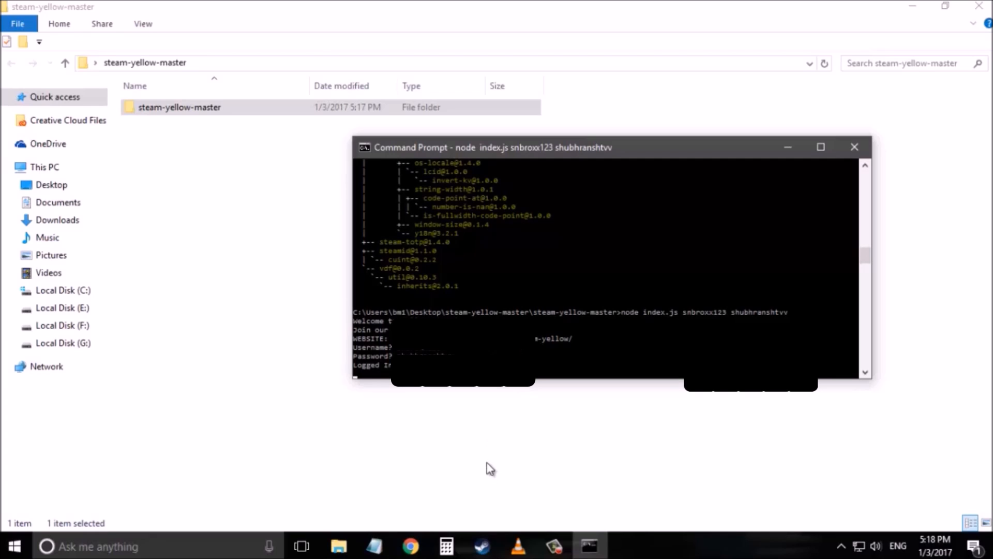
pyautogui.click(482, 546)
# View the Electricity profile showing Online using VR, check the friends list and the running console.
pyautogui.click(290, 12)
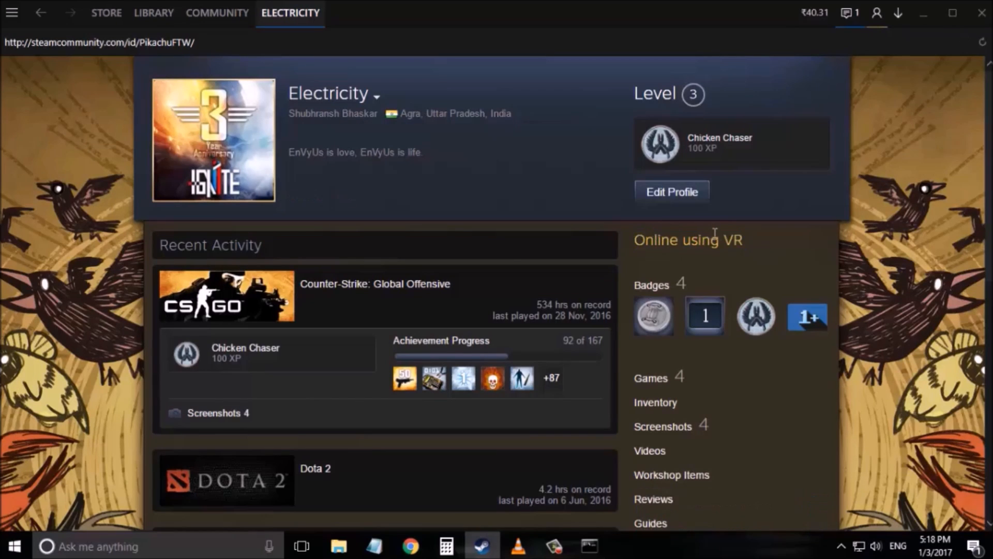
pyautogui.click(876, 12)
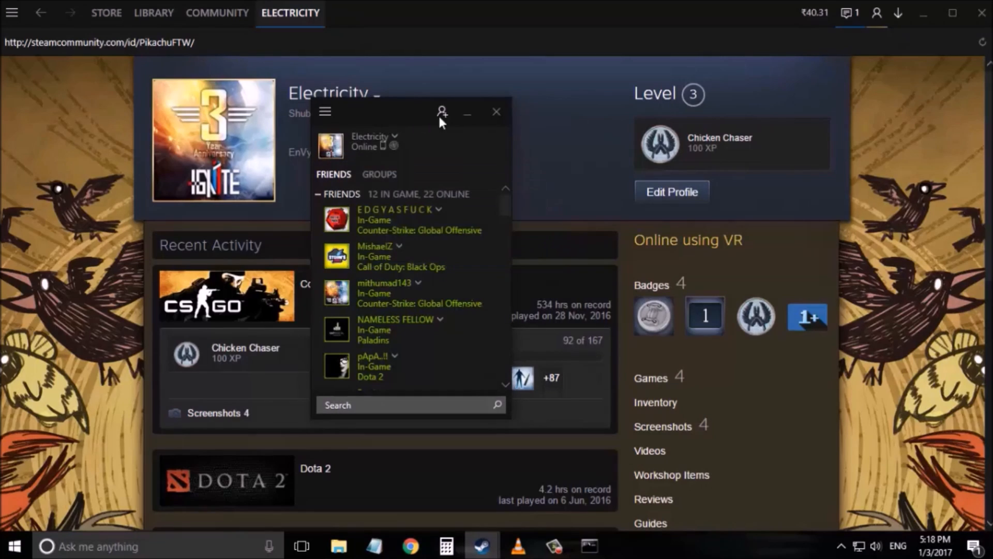
pyautogui.click(497, 111)
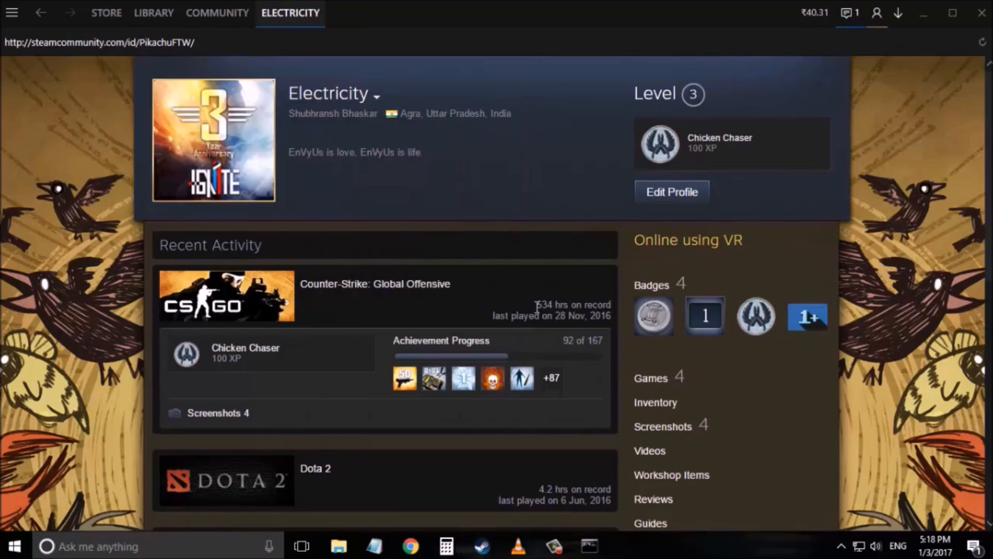
pyautogui.click(590, 546)
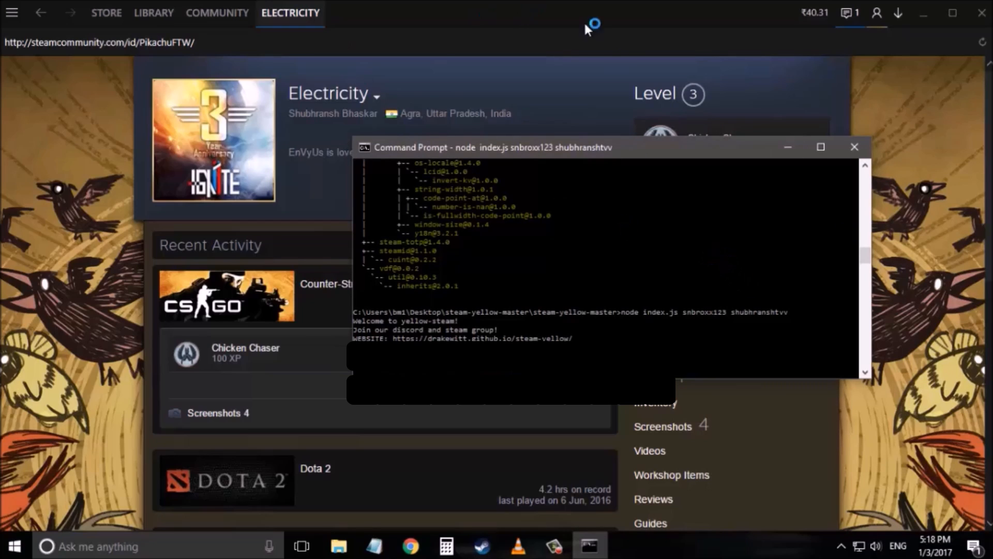
# Minimise the console and folder windows to return to the desktop.
pyautogui.click(790, 148)
pyautogui.click(338, 546)
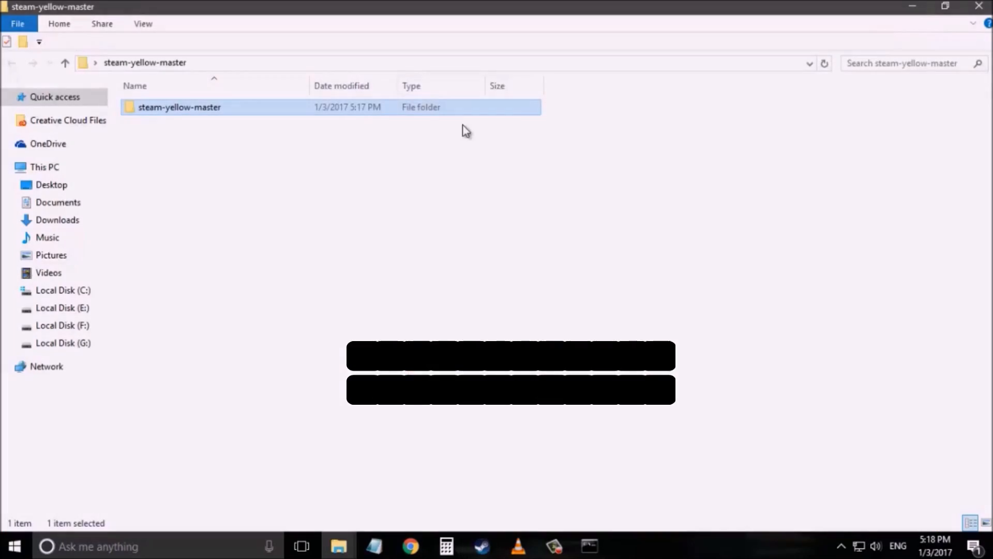
pyautogui.click(913, 6)
pyautogui.rightClick(441, 198)
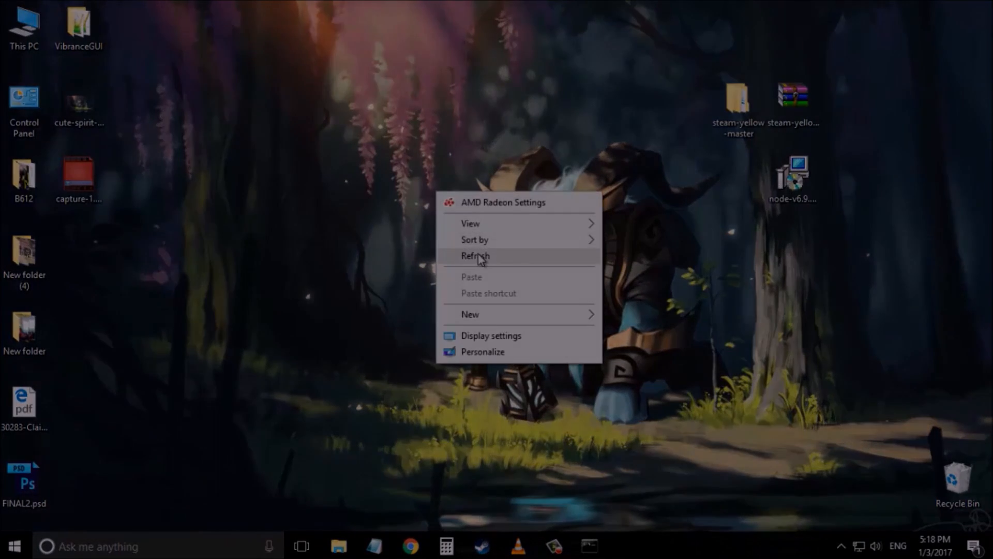